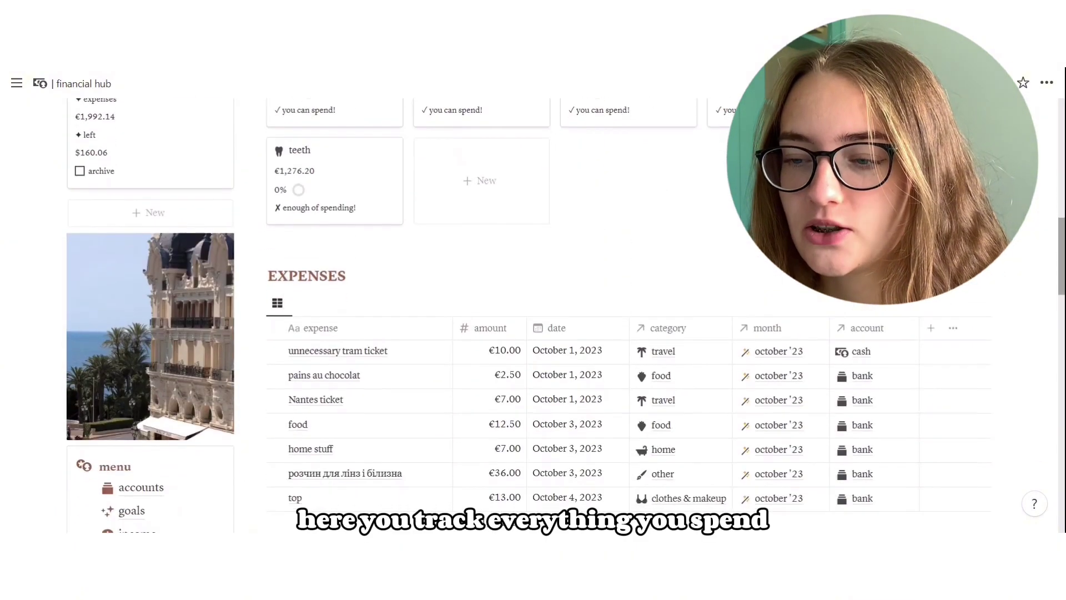
Step: Create a new 'food' expense of €5.67 paid from the bank account
scroll(490, 314, "up", 1)
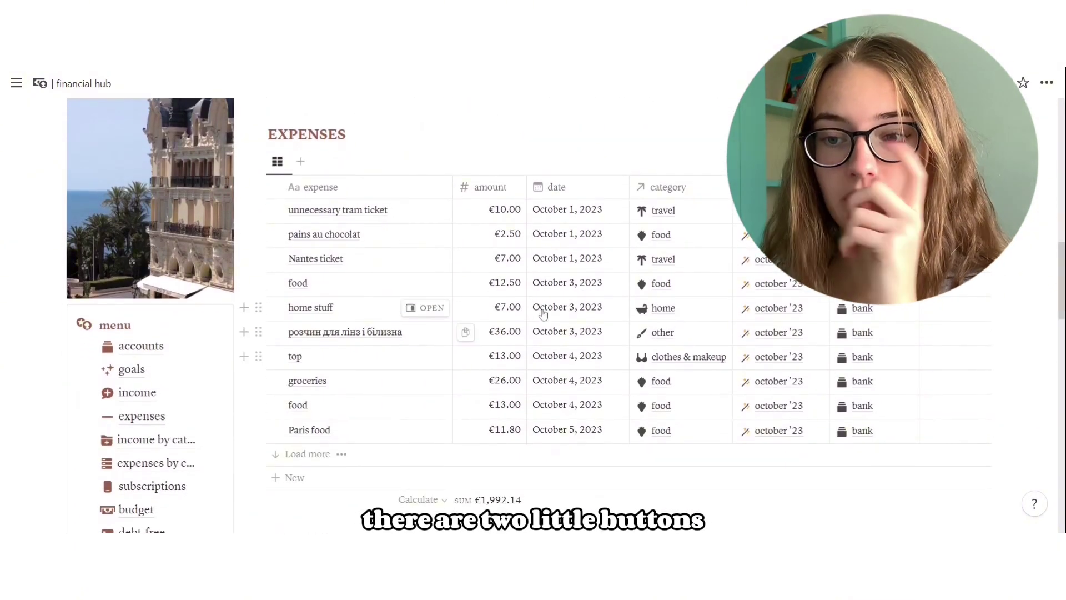
scroll(527, 317, "up", 10)
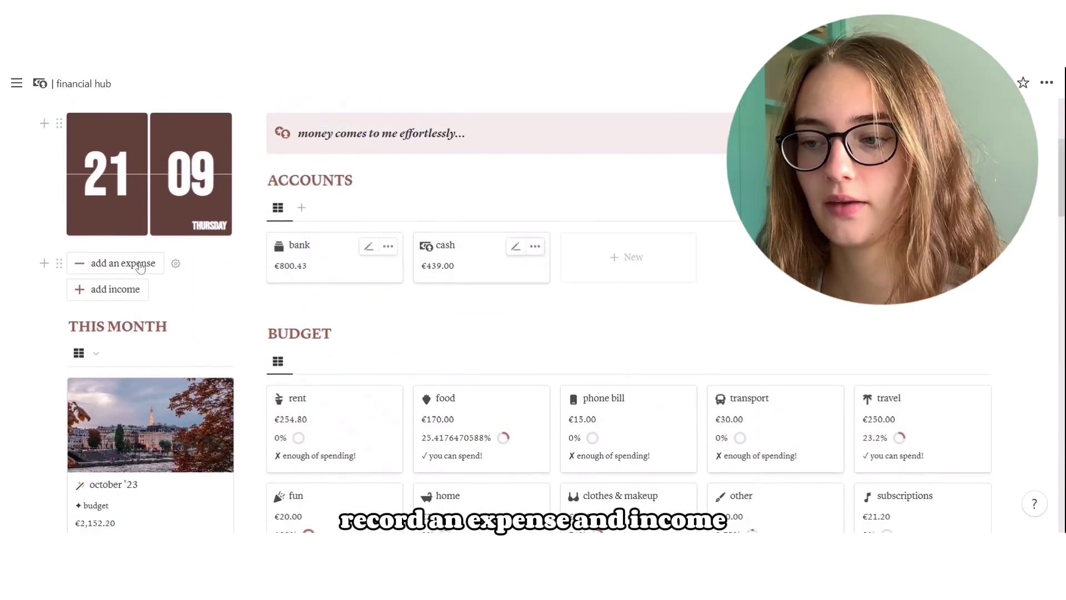
left_click(140, 266)
type("food")
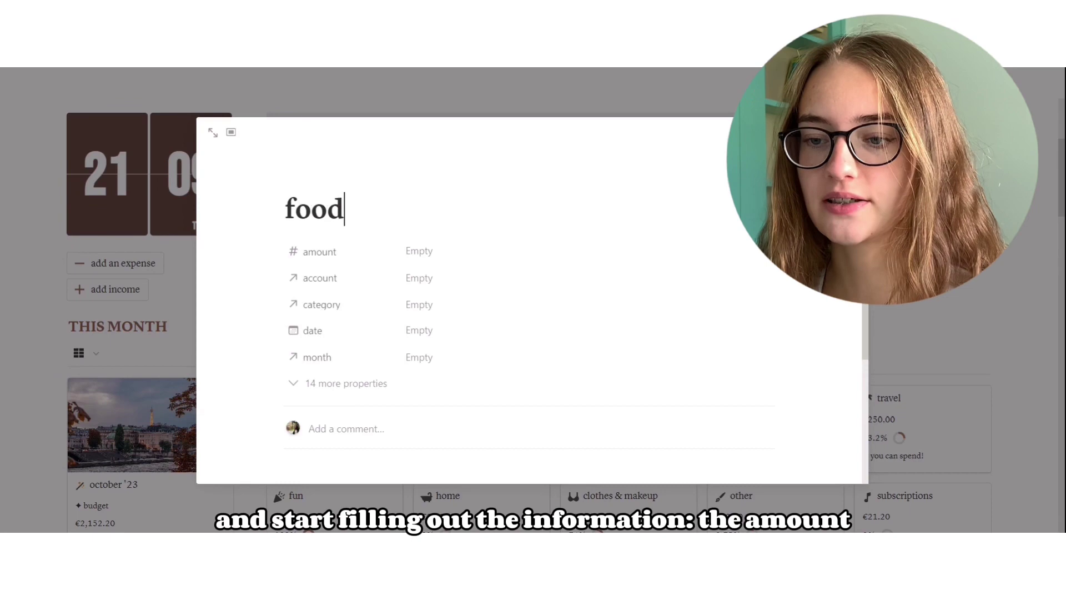
left_click(426, 251)
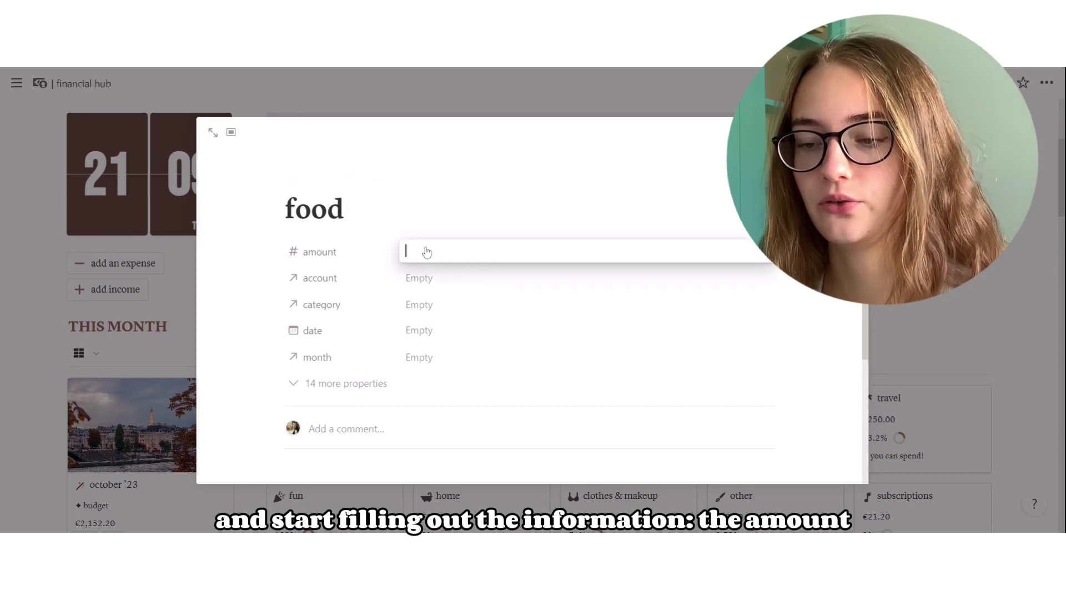
left_click(426, 280)
left_click(438, 323)
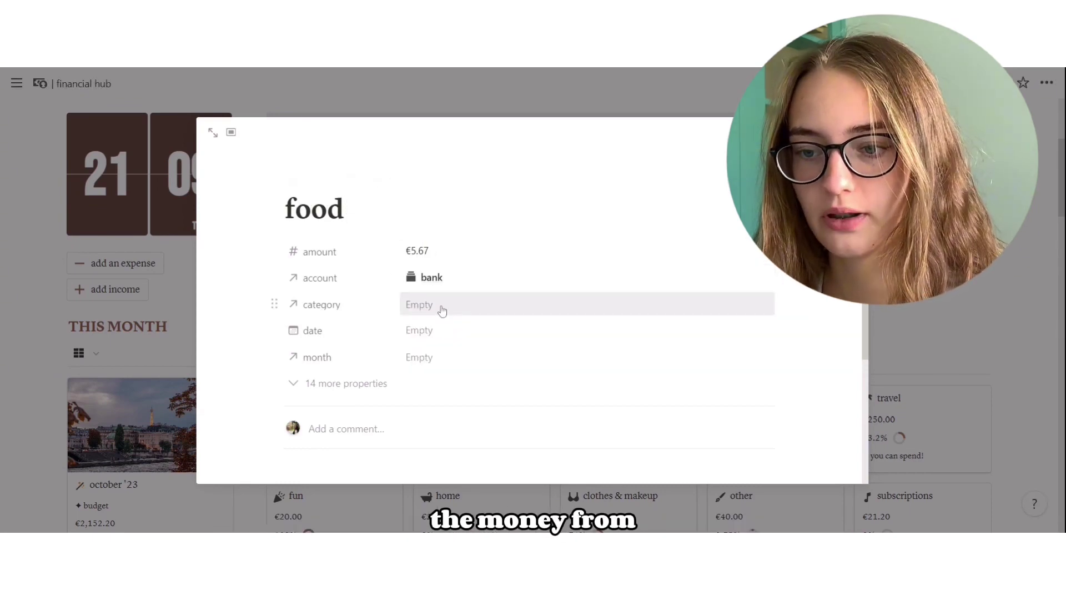
Step: Set its category to food, date to October 19, 2023, and month to october '23
left_click(443, 311)
left_click(451, 350)
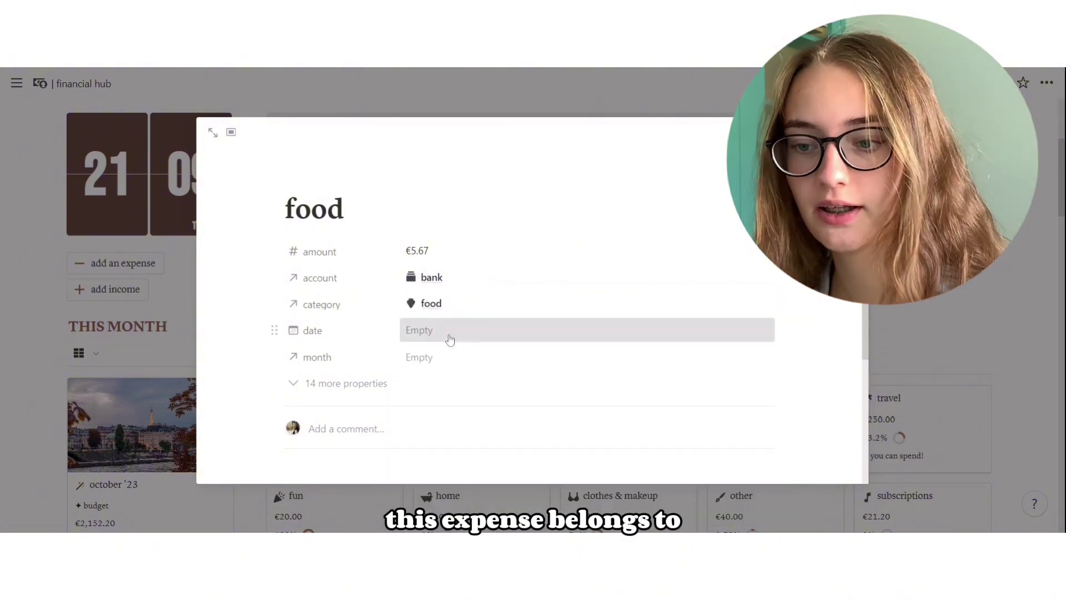
left_click(450, 340)
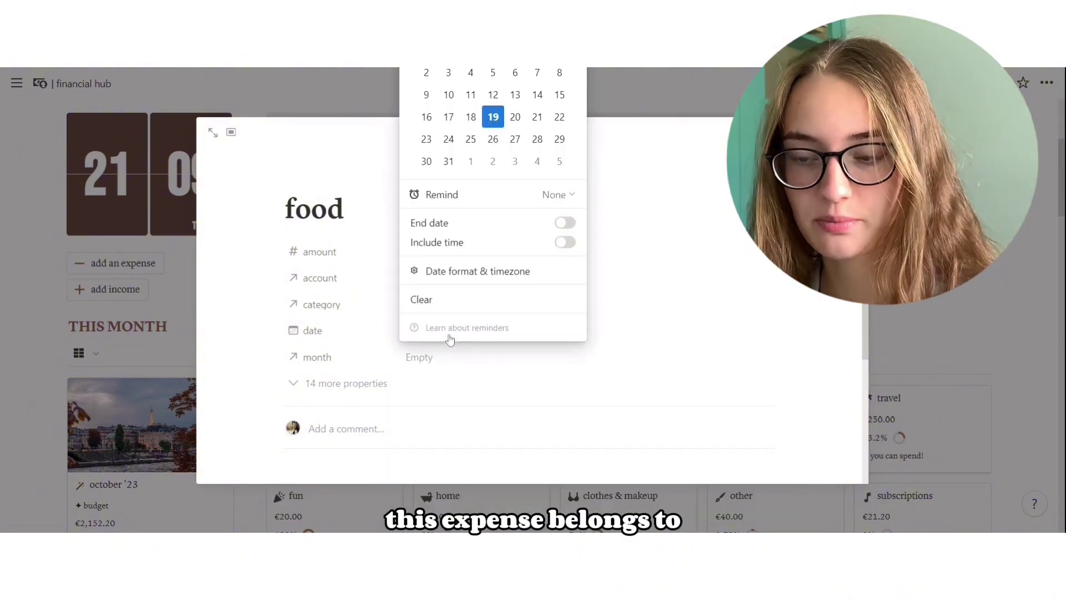
left_click(432, 362)
left_click(432, 362)
left_click(454, 403)
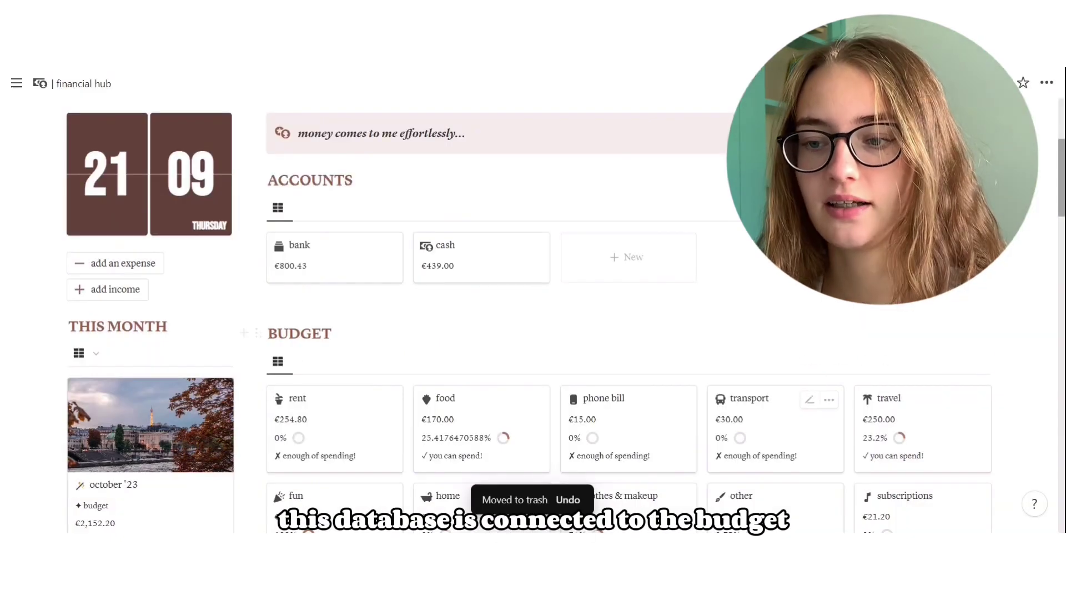
scroll(778, 400, "down", 10)
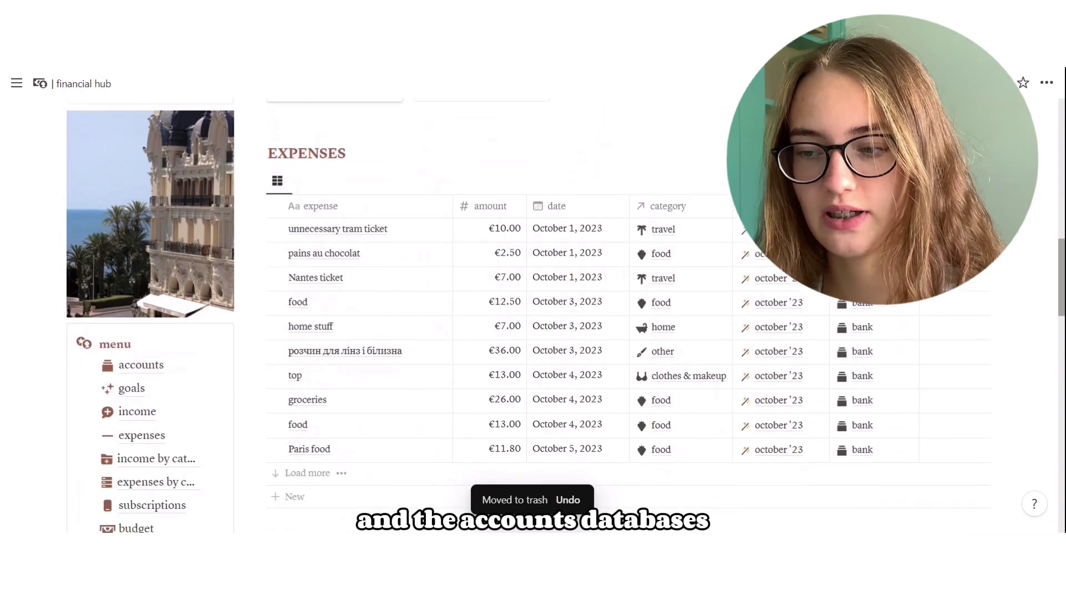
scroll(492, 519, "down", 1)
scroll(492, 520, "up", 6)
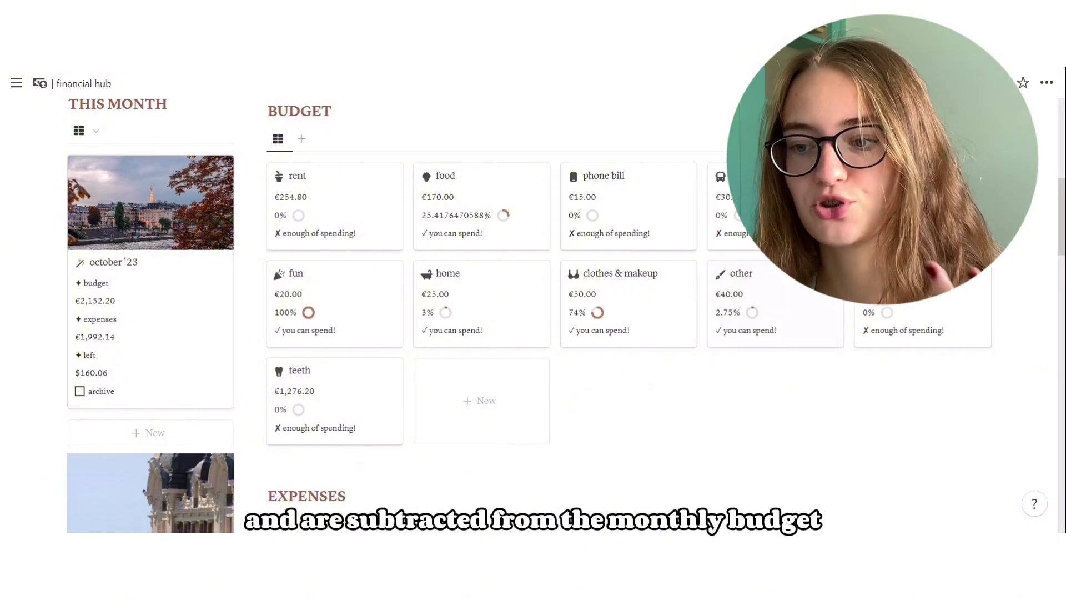
scroll(556, 305, "down", 10)
scroll(555, 305, "down", 4)
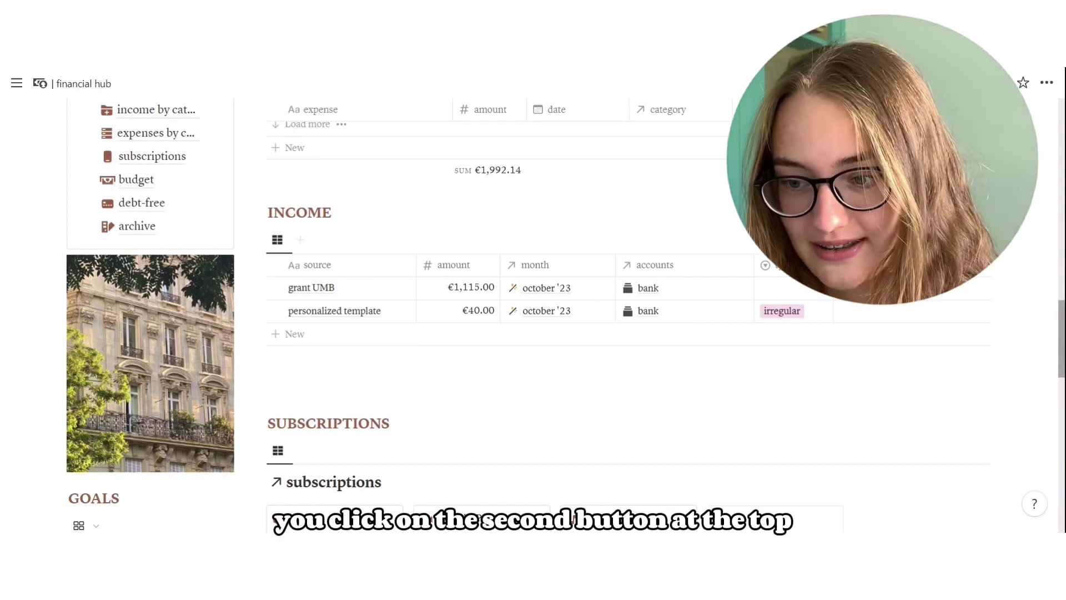
scroll(533, 305, "up", 15)
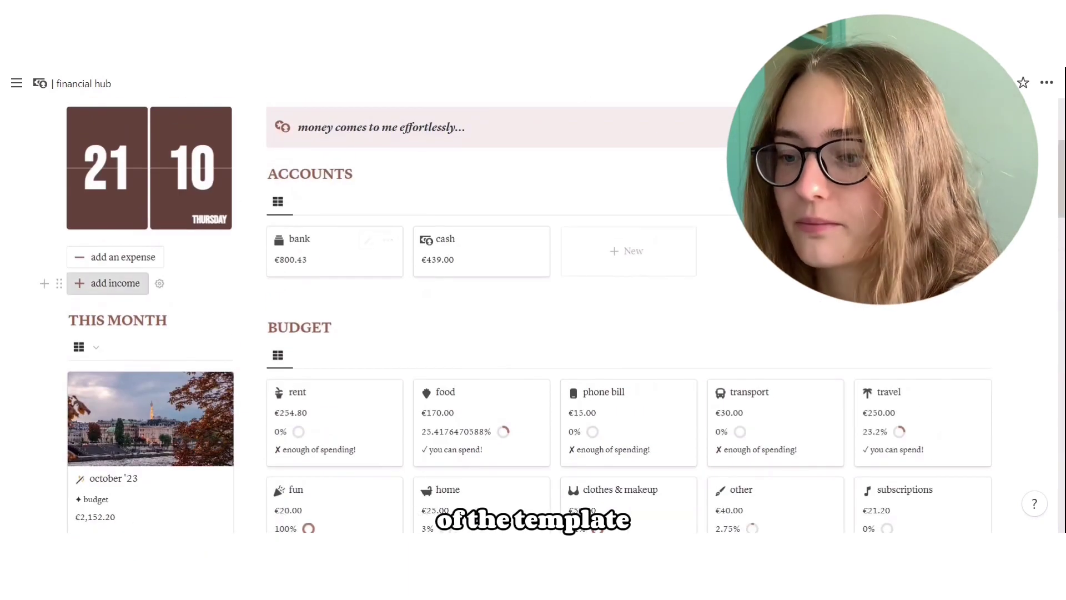
Step: Create a blank income entry, then scroll to the GOALS cards, subscriptions and budget table
left_click(117, 290)
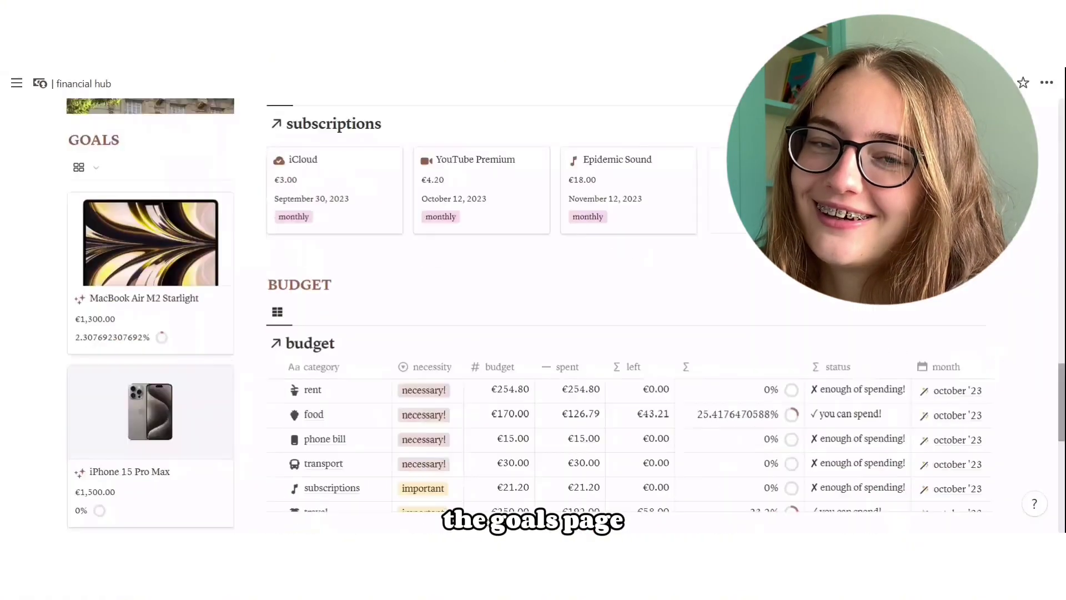
scroll(533, 333, "down", 3)
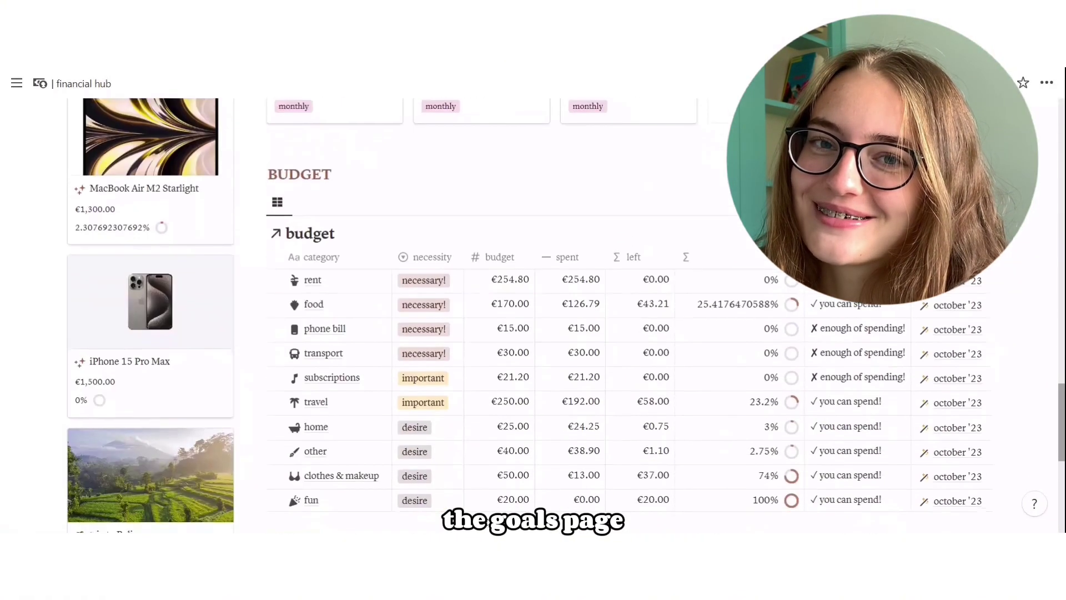
scroll(533, 311, "up", 1)
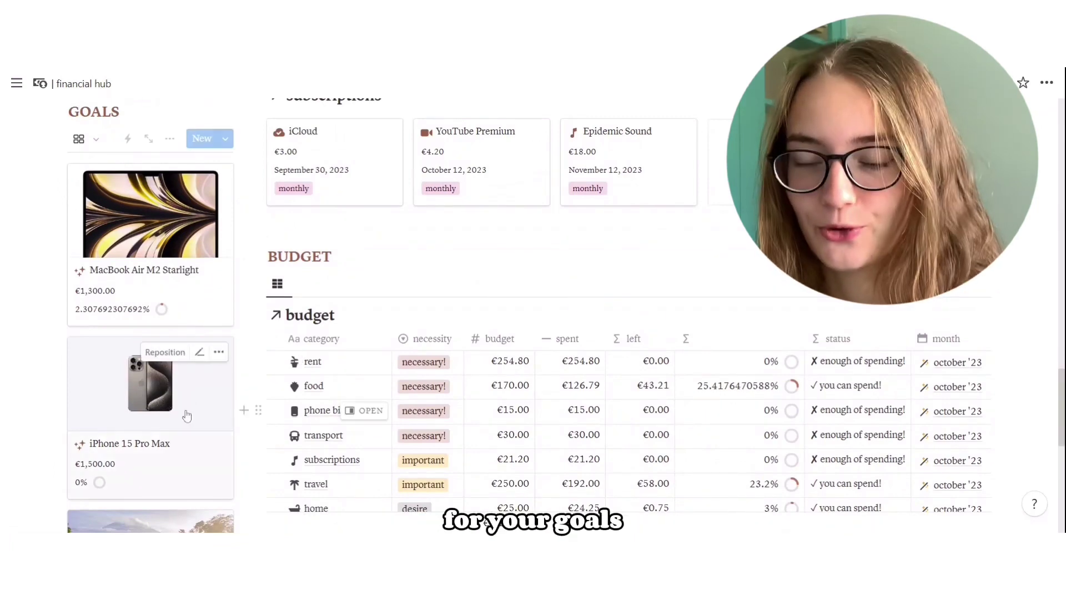
scroll(186, 415, "down", 3)
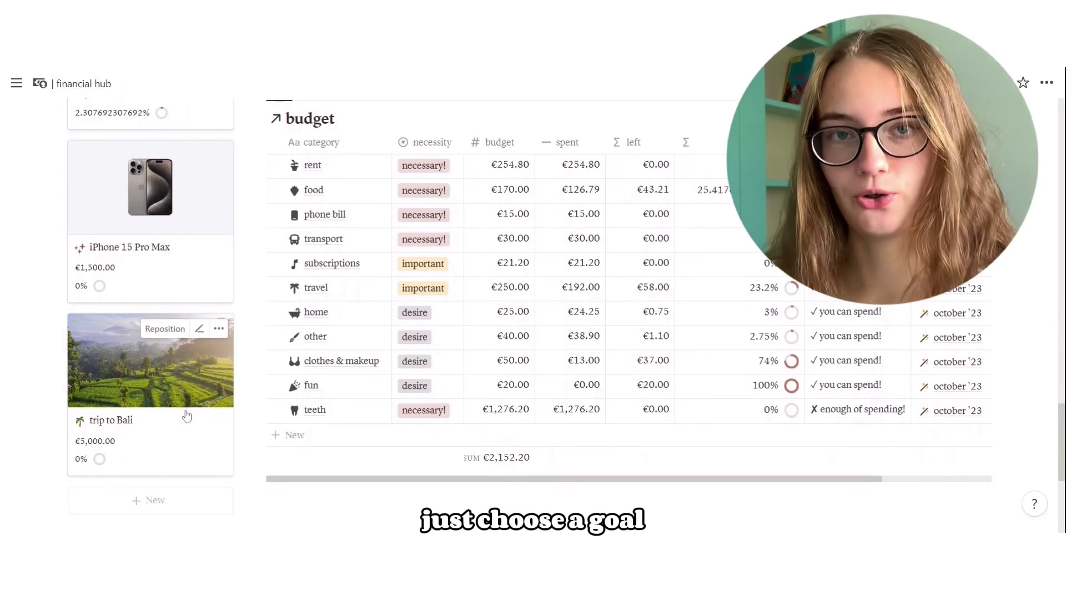
scroll(186, 416, "up", 3)
scroll(186, 415, "up", 1)
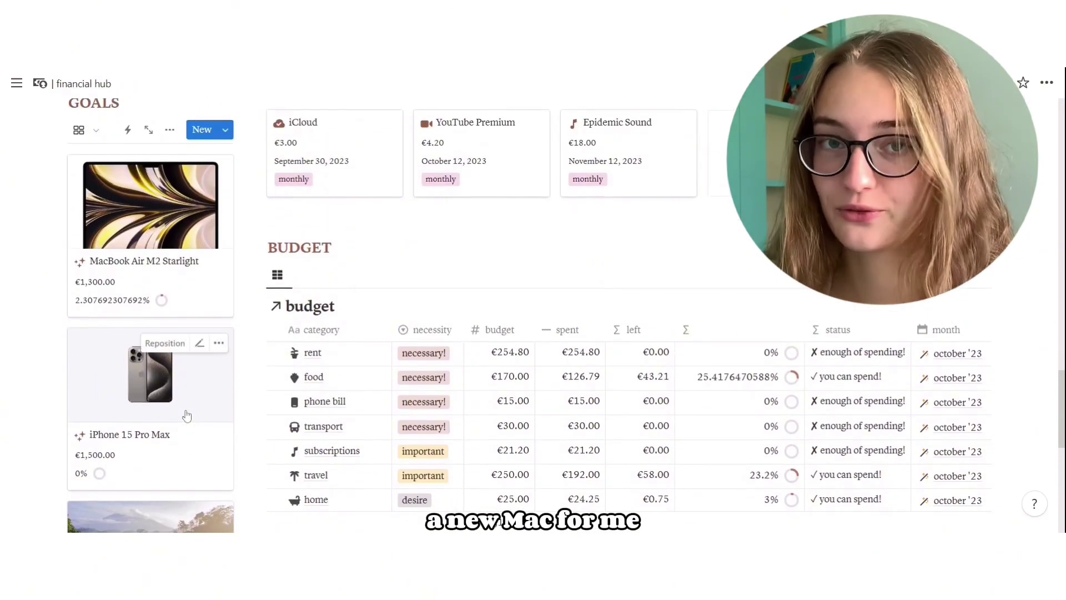
scroll(186, 416, "up", 1)
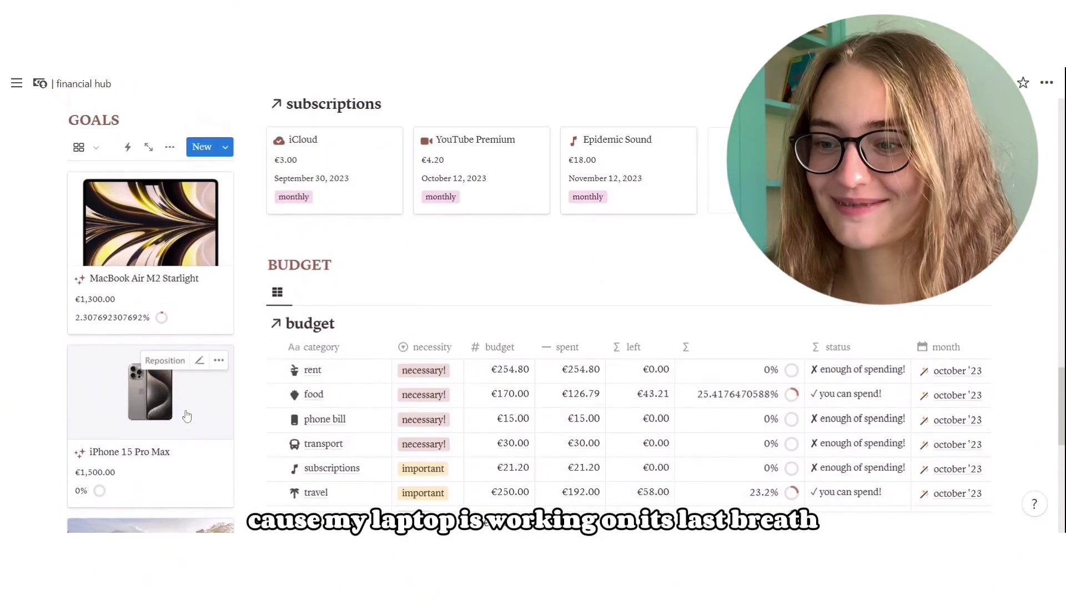
left_click(165, 264)
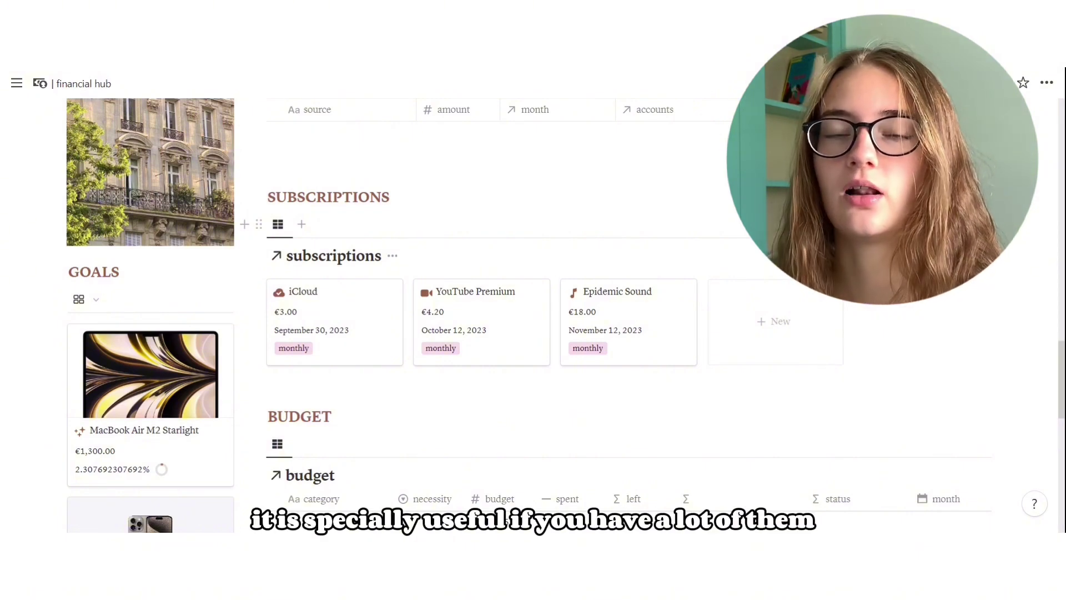
Step: Open the Epidemic Sound subscription and review its category, monthly billing and status unchanged
left_click(615, 317)
left_click(525, 287)
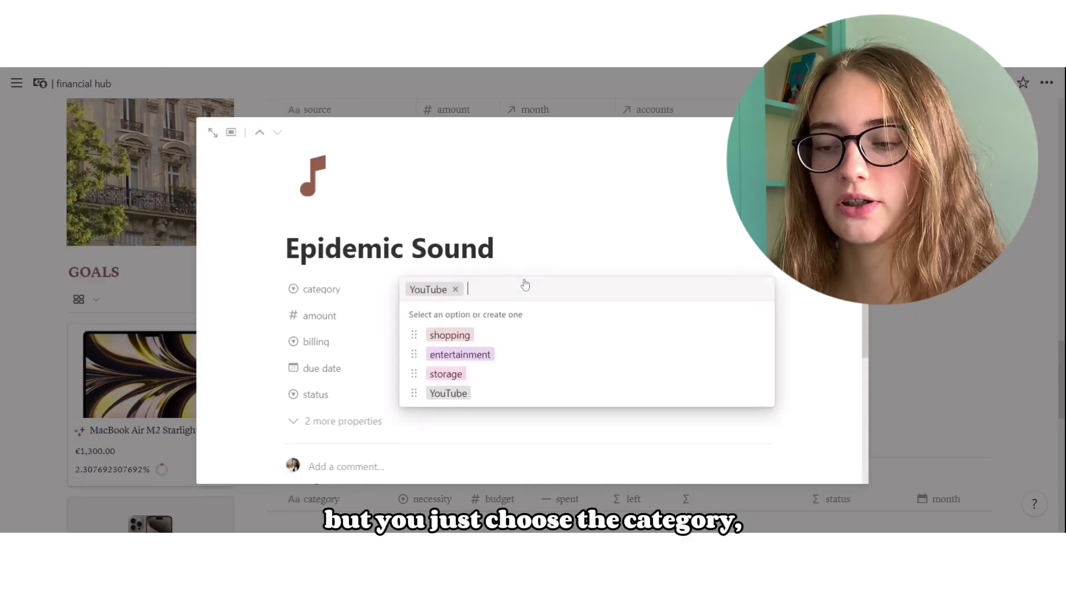
left_click(583, 222)
left_click(476, 348)
key("Escape")
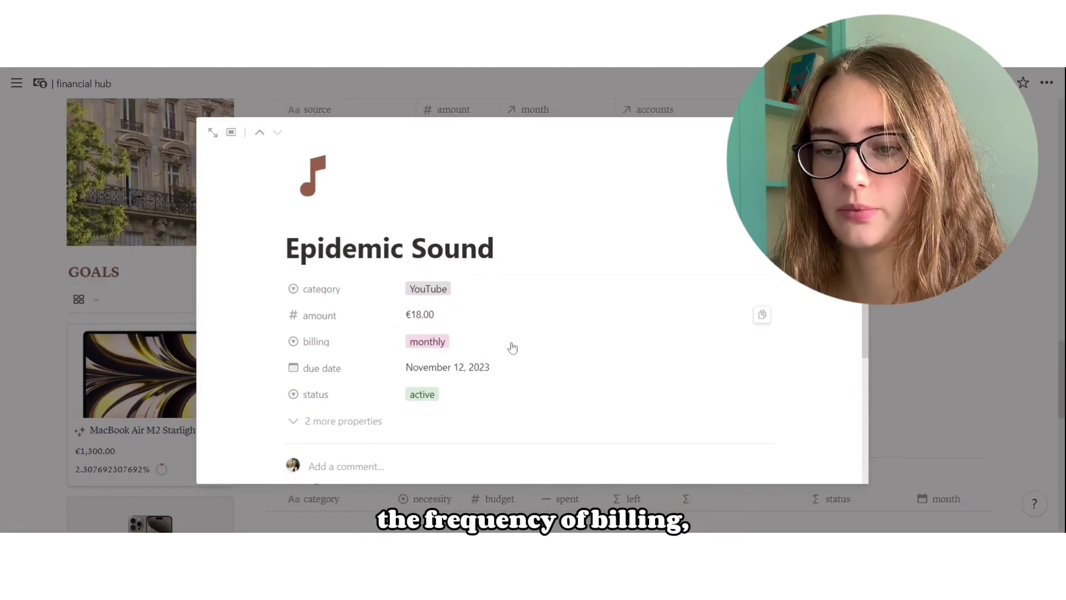
left_click(500, 368)
key("Escape")
left_click(457, 397)
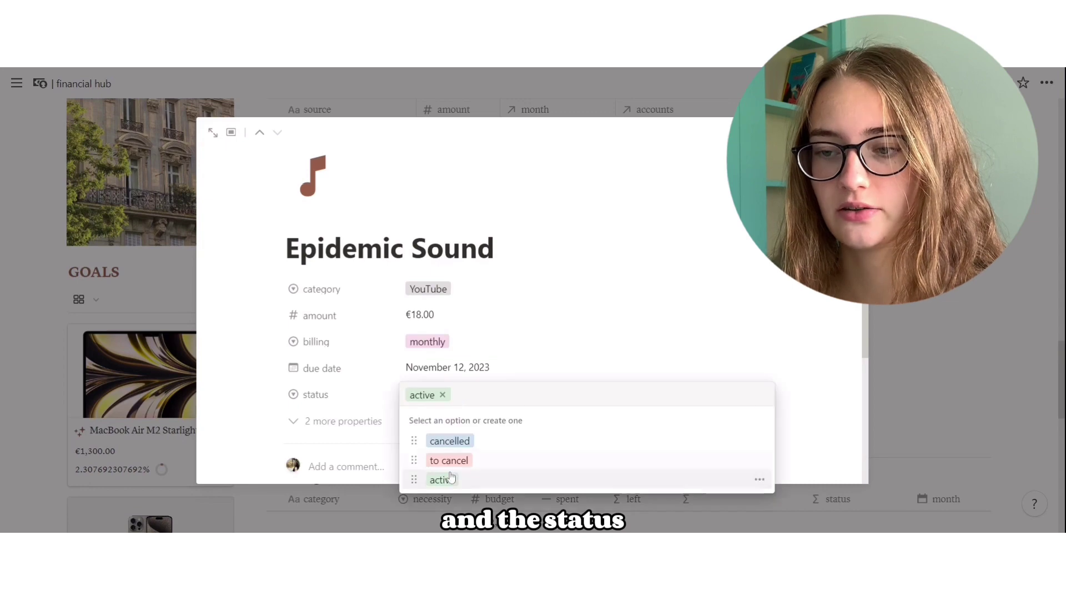
key("Escape")
Step: Keep its due date at November 12, 2023 with no reminder, and close the page
left_click(500, 368)
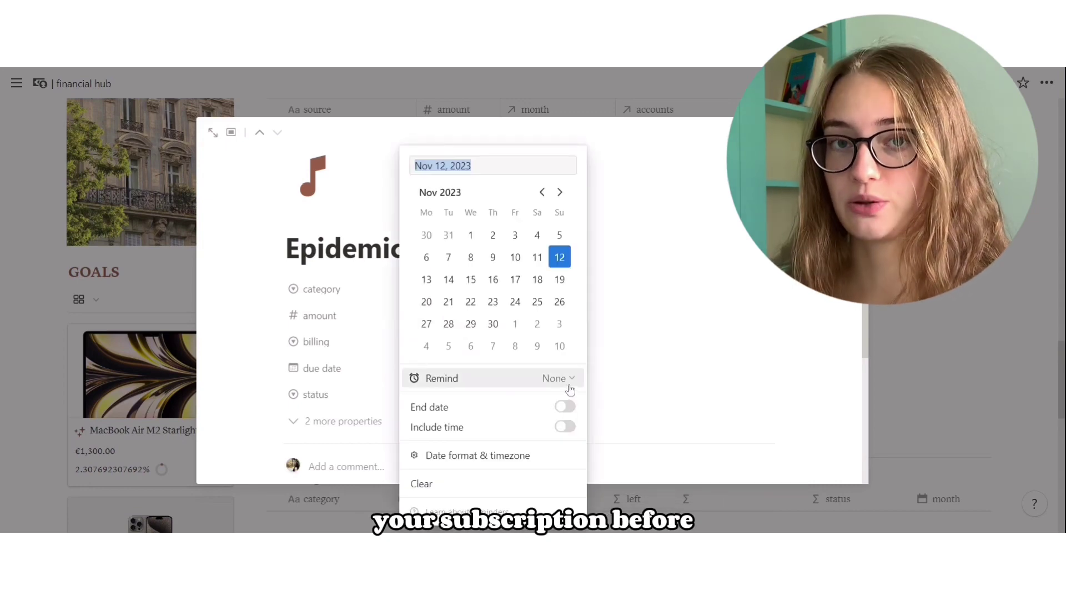
left_click(566, 383)
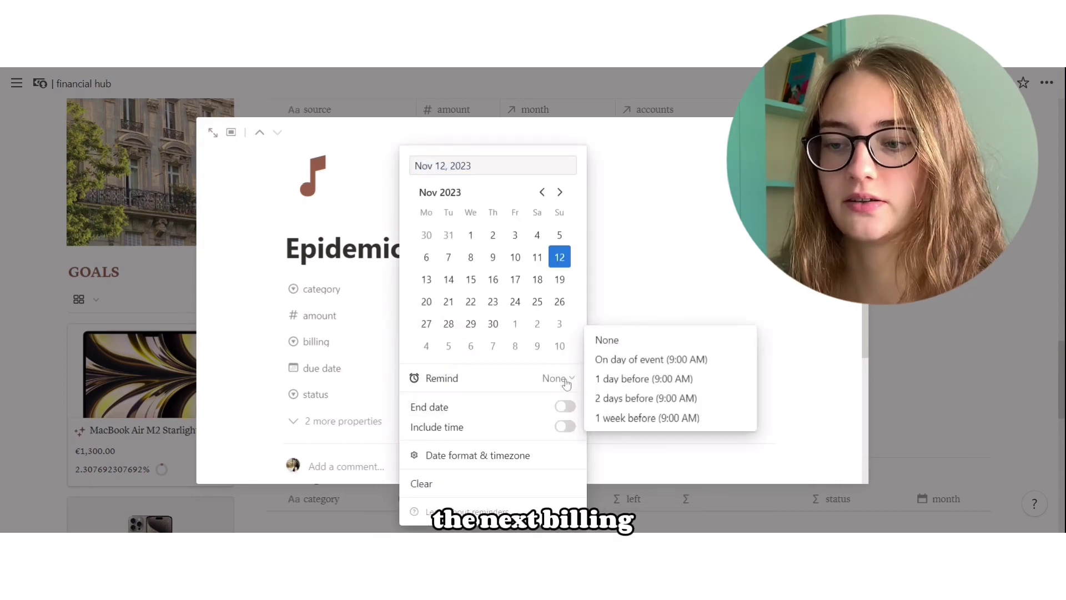
left_click(703, 282)
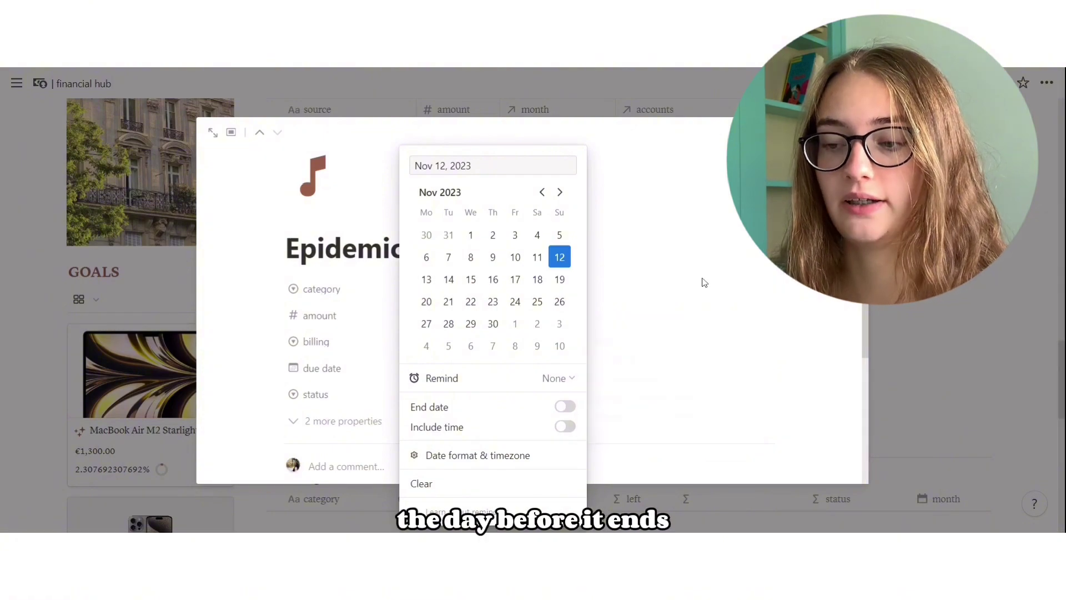
key("Escape")
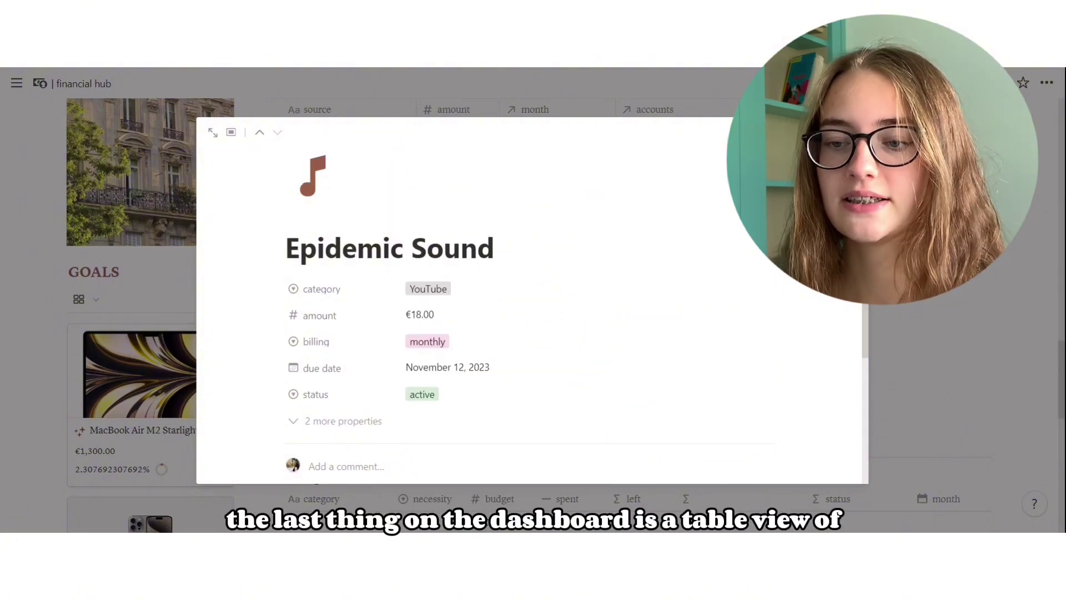
key("Escape")
Step: Scroll the dashboard's budget table and go to the income by category page
scroll(527, 311, "down", 6)
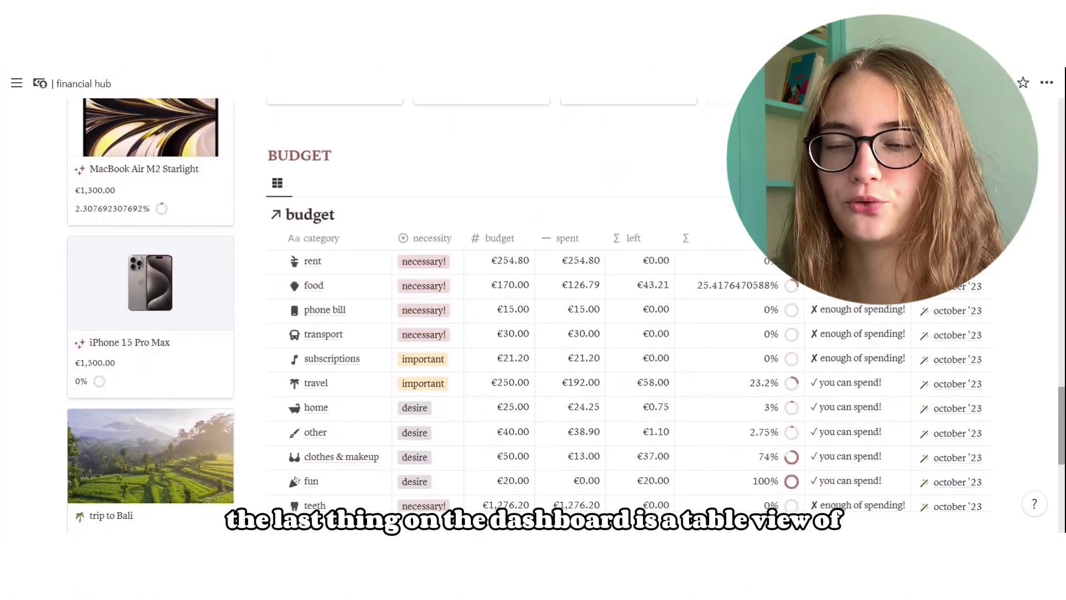
scroll(527, 416, "up", 1)
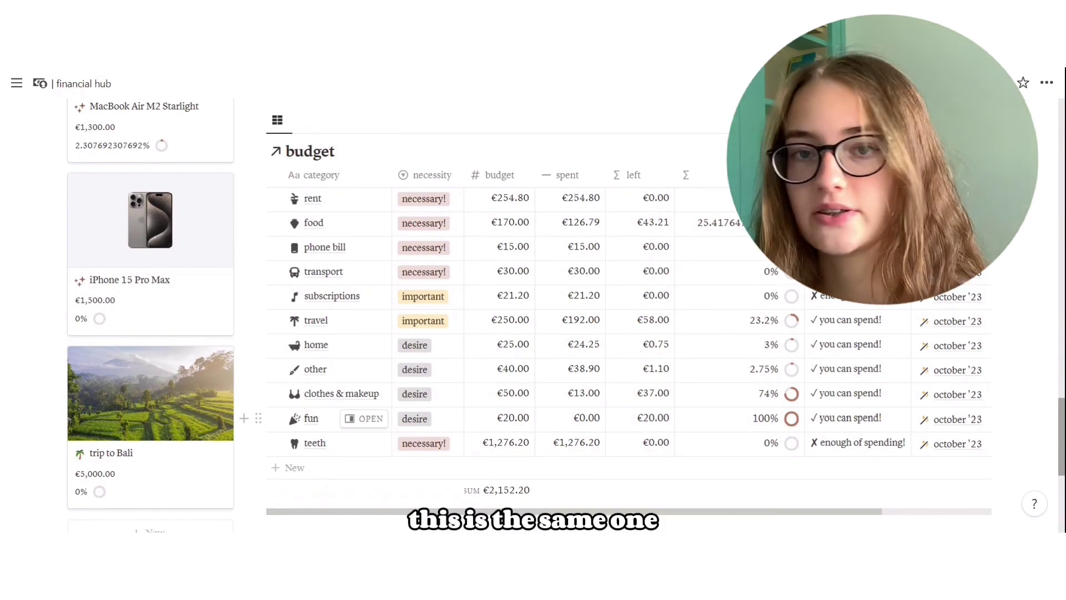
scroll(555, 311, "up", 15)
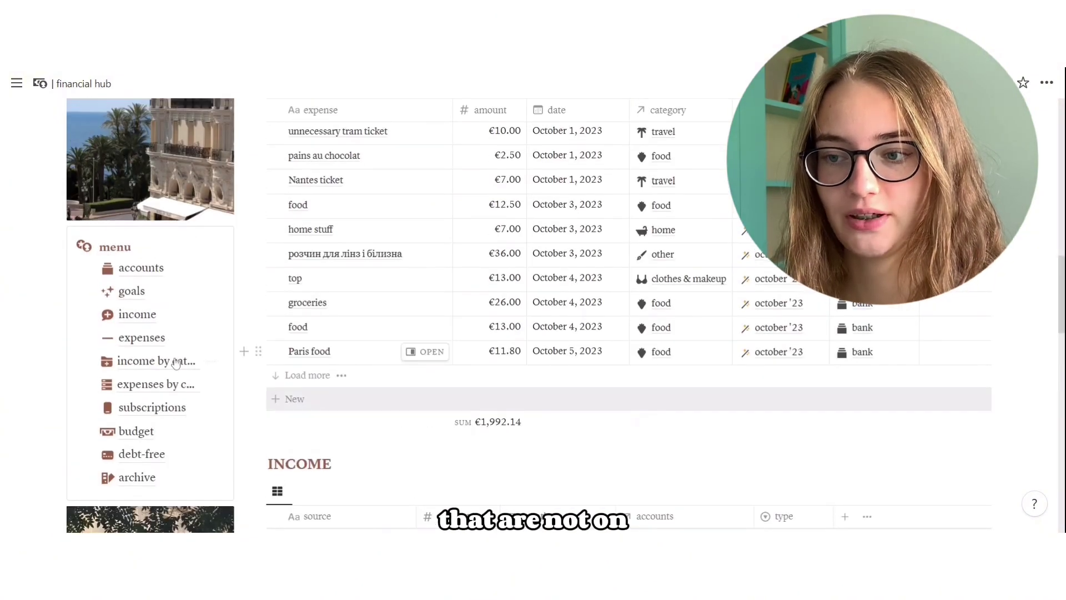
left_click(176, 363)
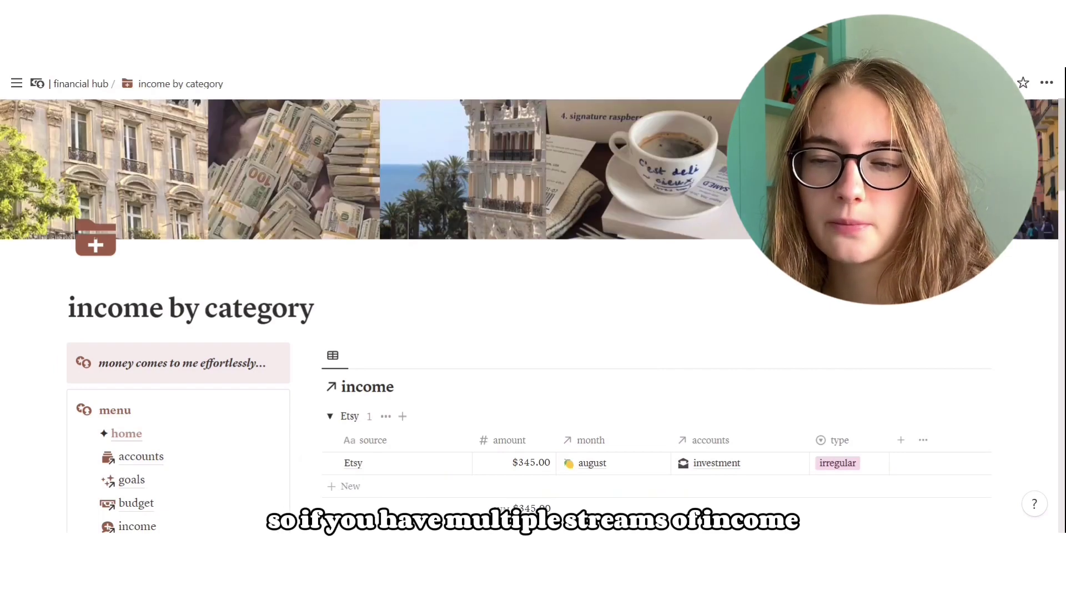
Step: Add a $249.00 Etsy income entry, bringing the Etsy total to $594.00, then open expenses by category
scroll(533, 311, "down", 5)
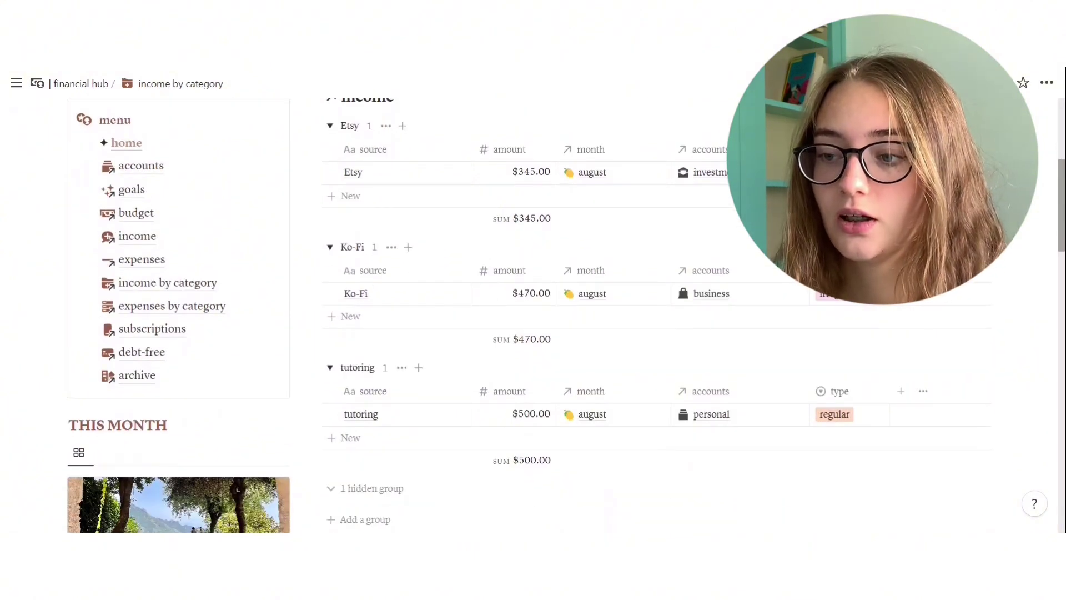
scroll(533, 311, "down", 1)
scroll(427, 250, "up", 2)
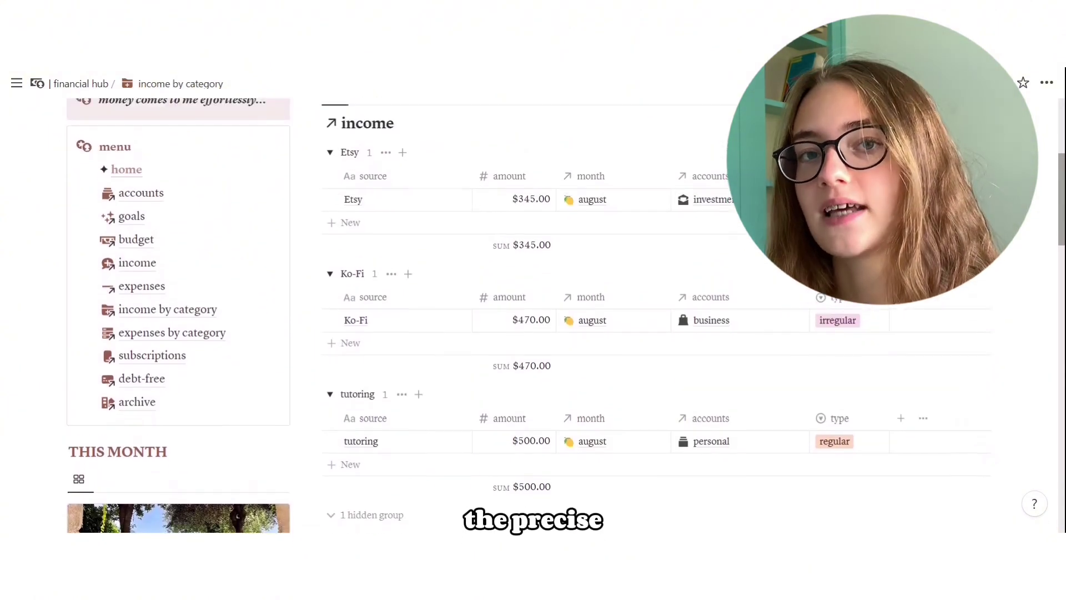
left_click(426, 249)
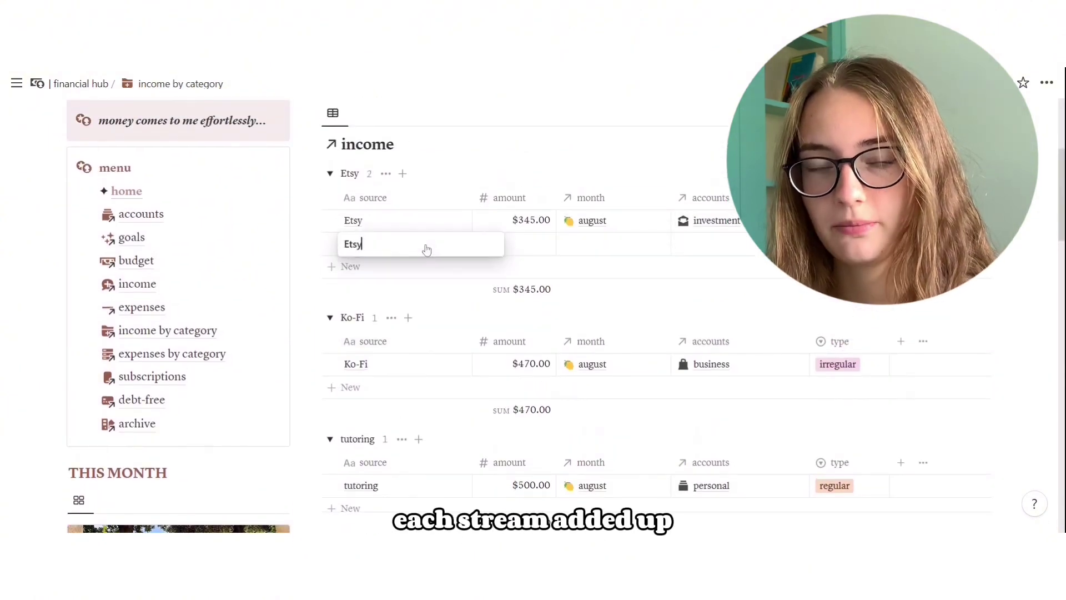
left_click(537, 242)
left_click(537, 243)
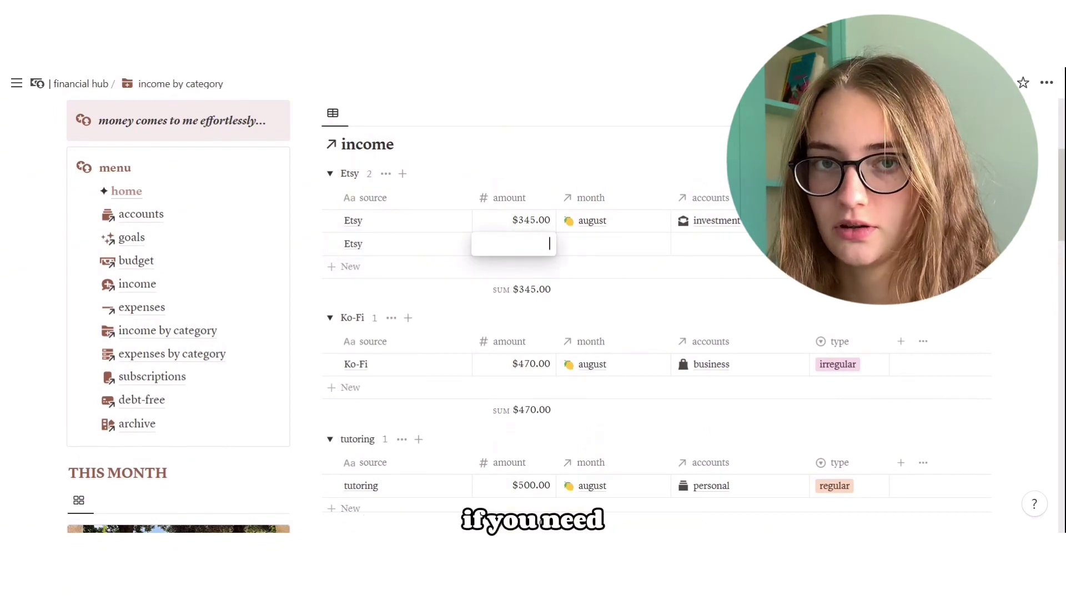
type("249")
key("Tab")
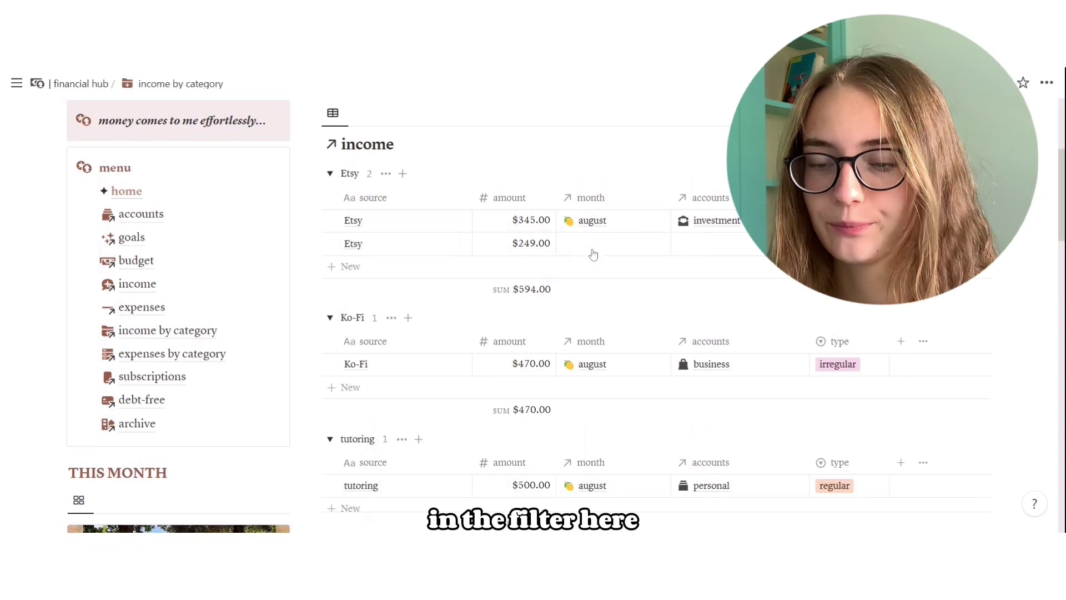
left_click(172, 355)
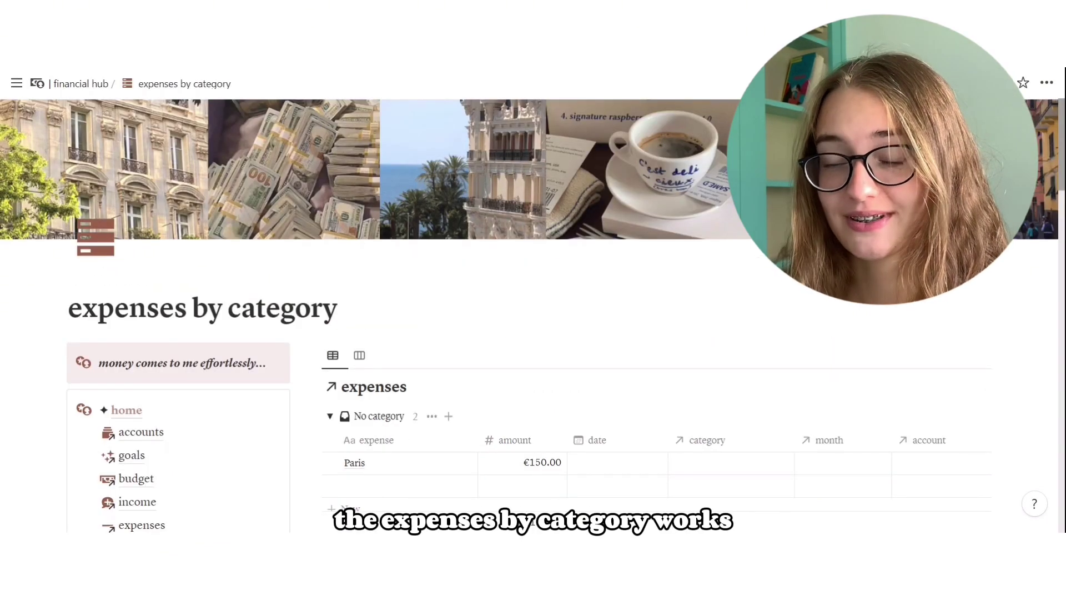
Step: Scroll through the category groups on the expenses by category page
scroll(533, 317, "down", 8)
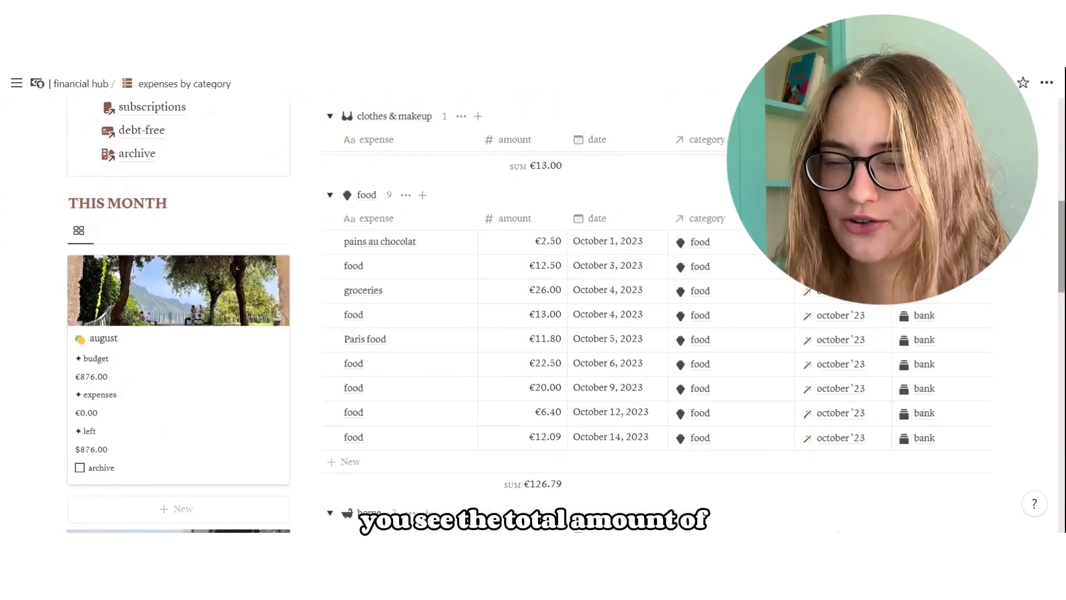
scroll(533, 316, "down", 7)
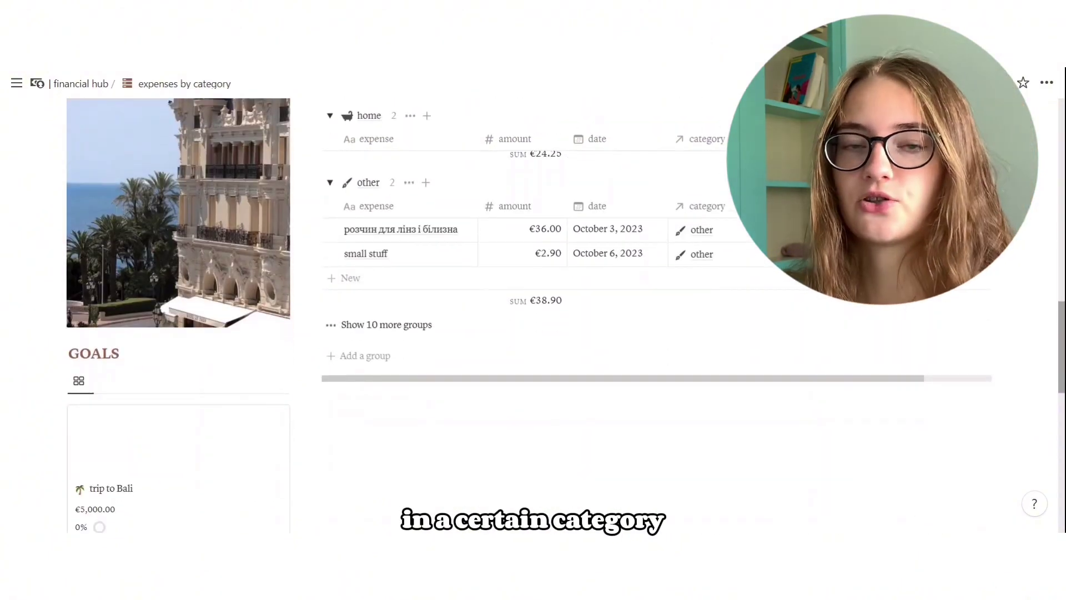
scroll(533, 316, "up", 15)
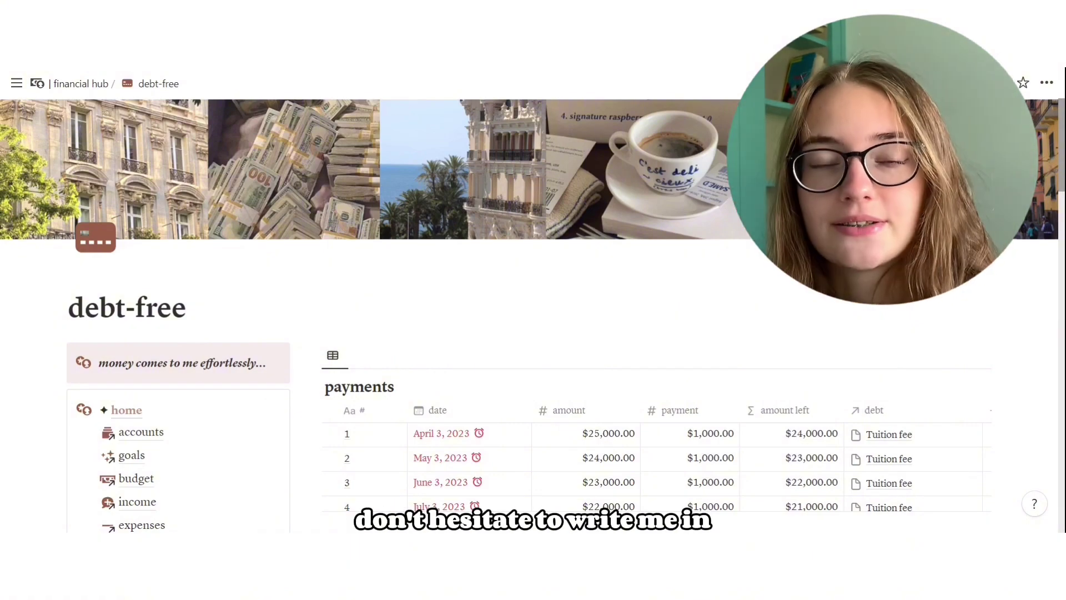
scroll(566, 315, "down", 8)
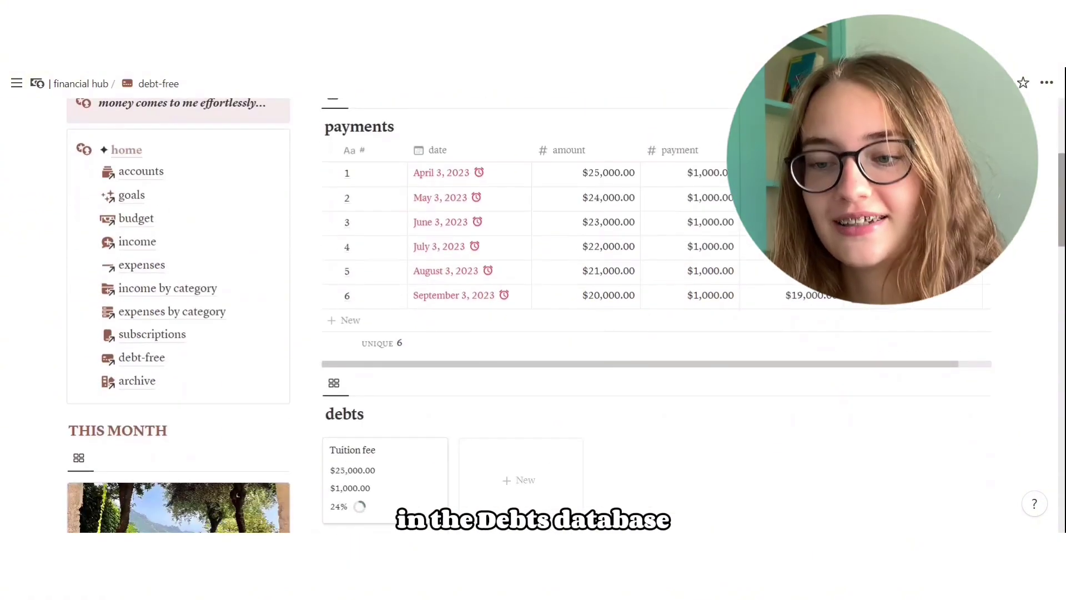
scroll(566, 315, "down", 1)
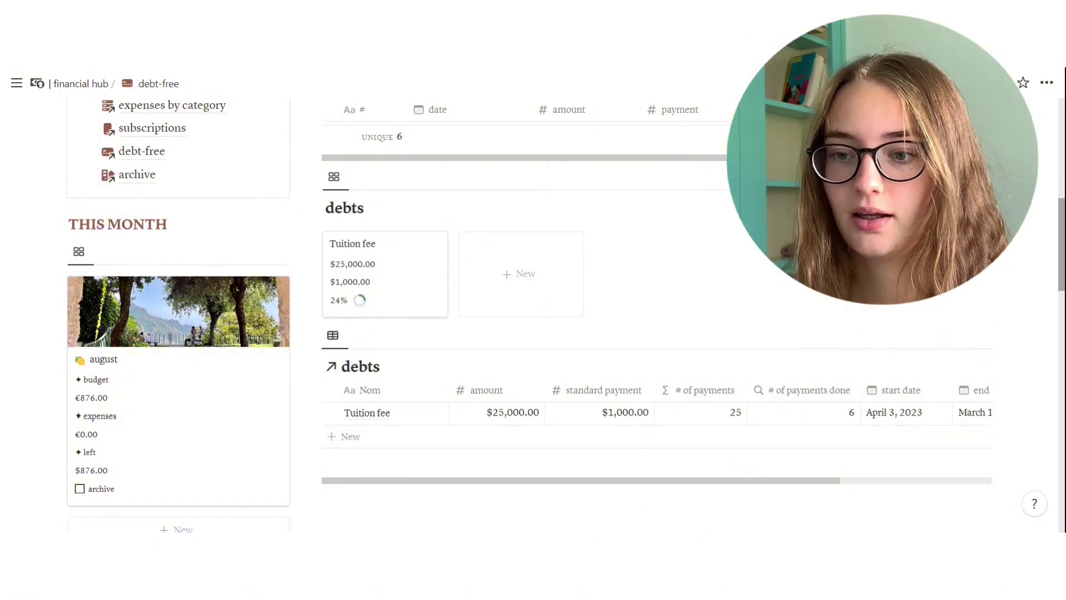
scroll(529, 318, "up", 5)
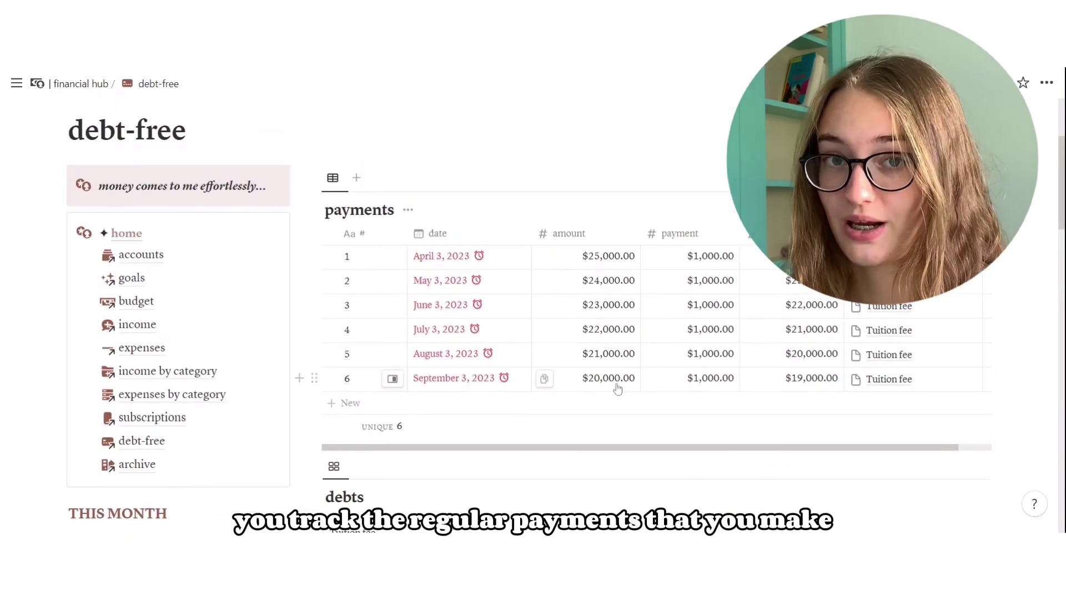
left_click(493, 379)
key("Escape")
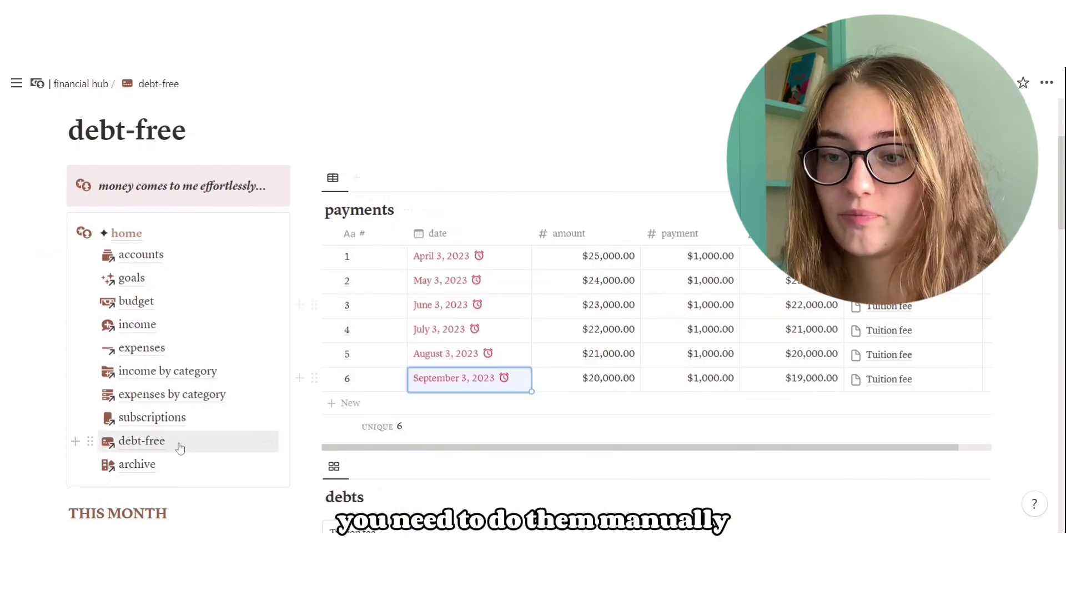
Step: Open the archive and view the september '23 month with €1,114.15 expenses and its budget screenshot
left_click(139, 466)
scroll(141, 478, "down", 4)
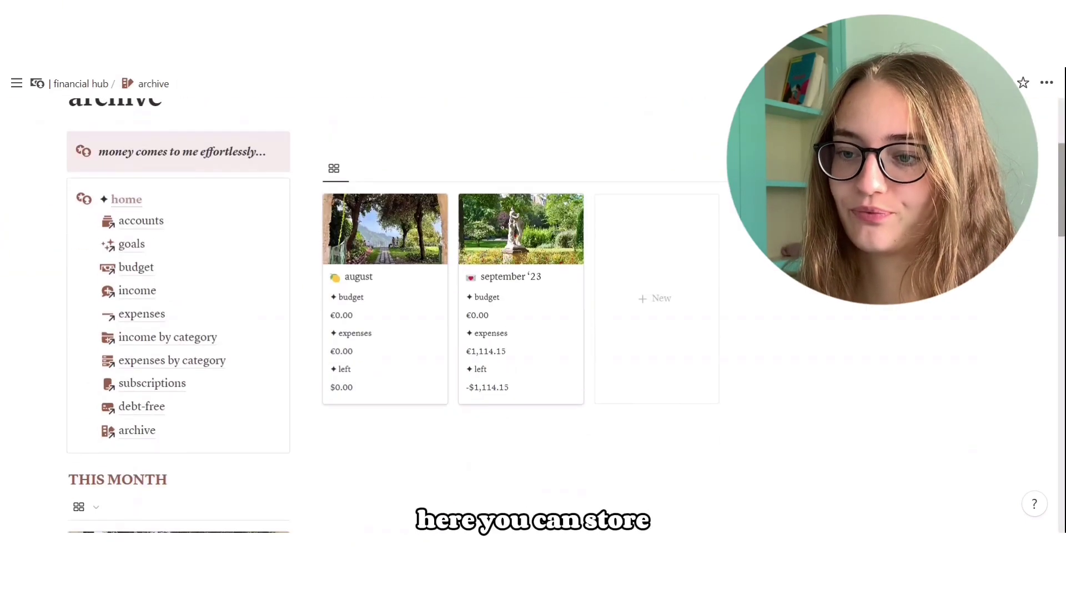
scroll(533, 311, "up", 4)
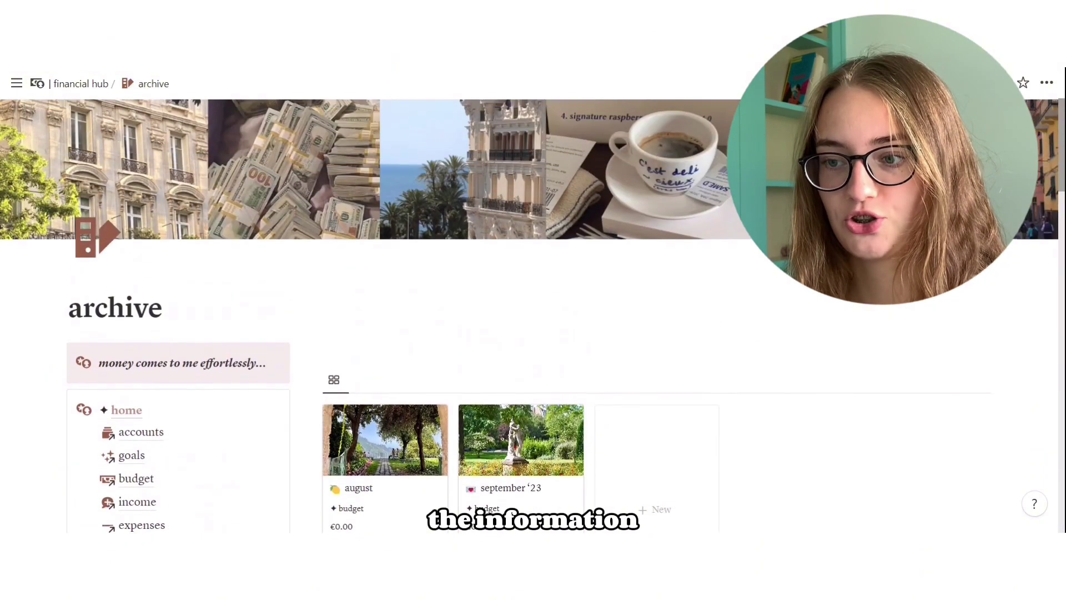
scroll(533, 310, "down", 3)
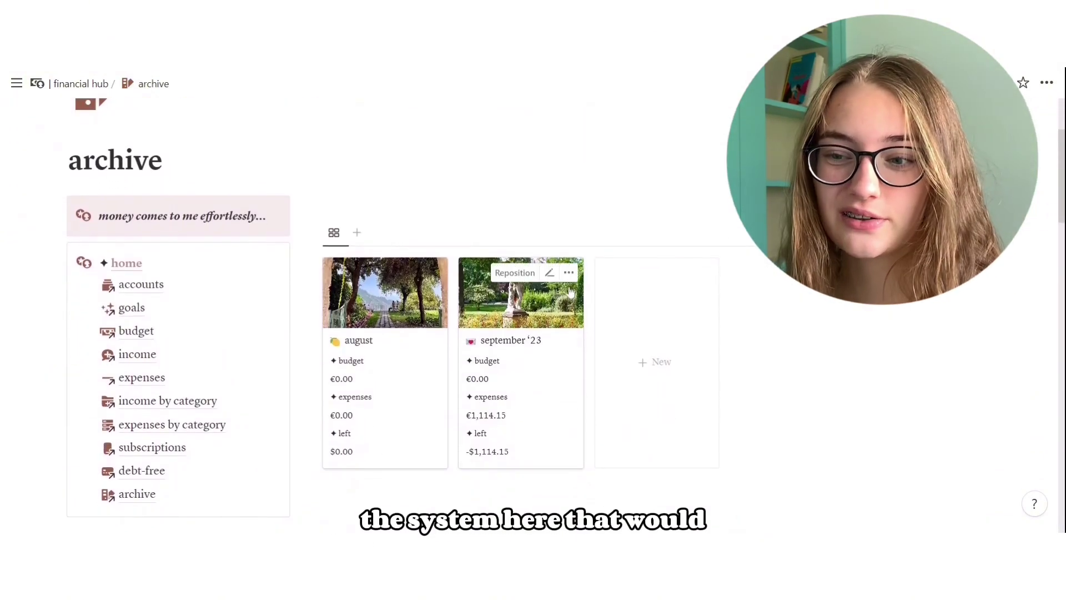
left_click(526, 315)
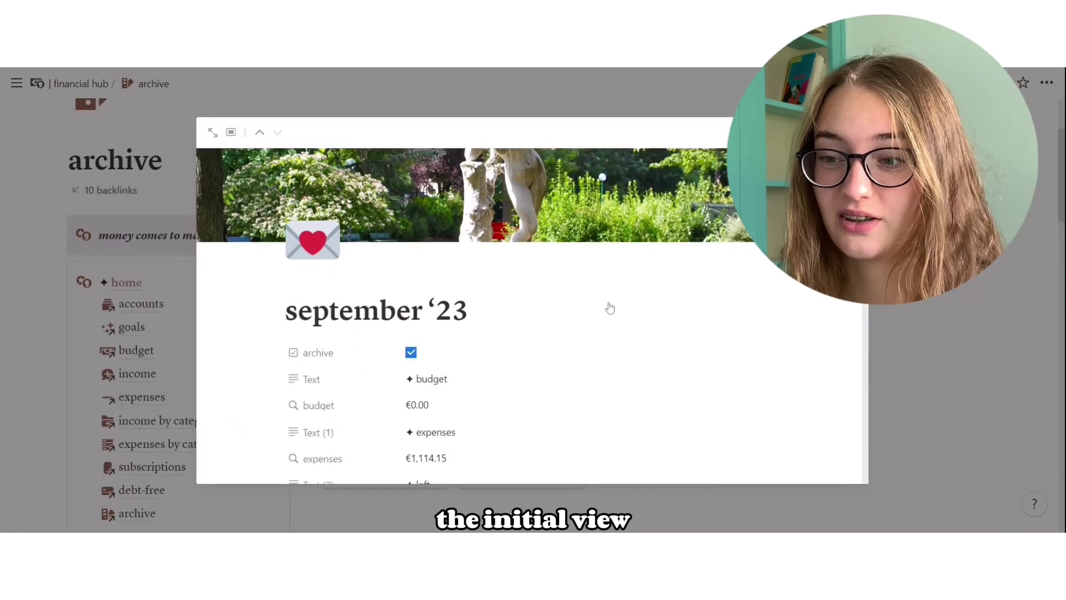
scroll(608, 305, "down", 6)
scroll(609, 308, "down", 3)
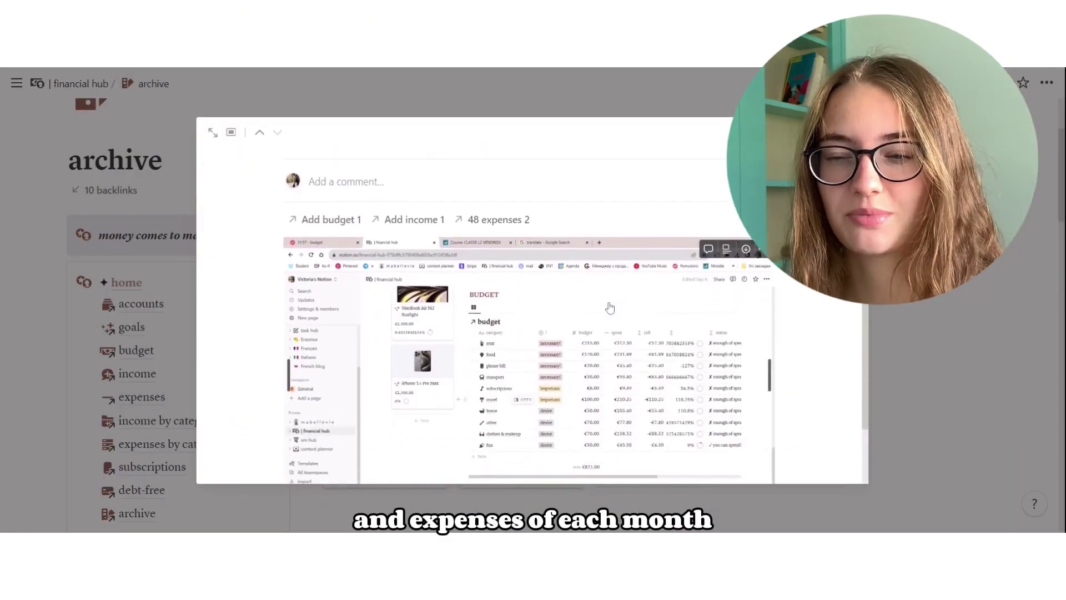